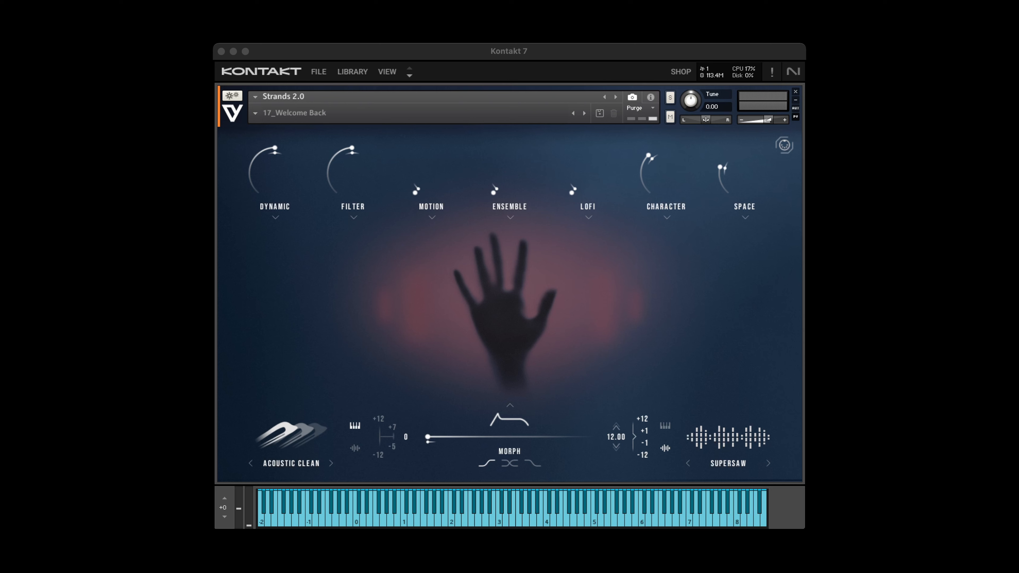
View the Ensemble settings and the Character settings of the Welcome Back patch.
{"action": "left_click", "coordinate": [524, 208]}
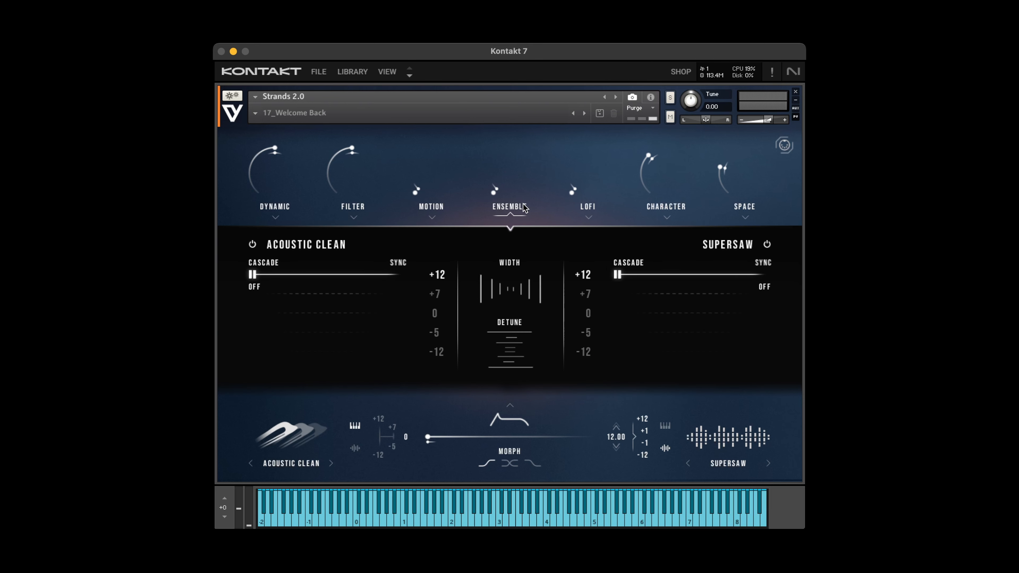
{"action": "left_click", "coordinate": [649, 207]}
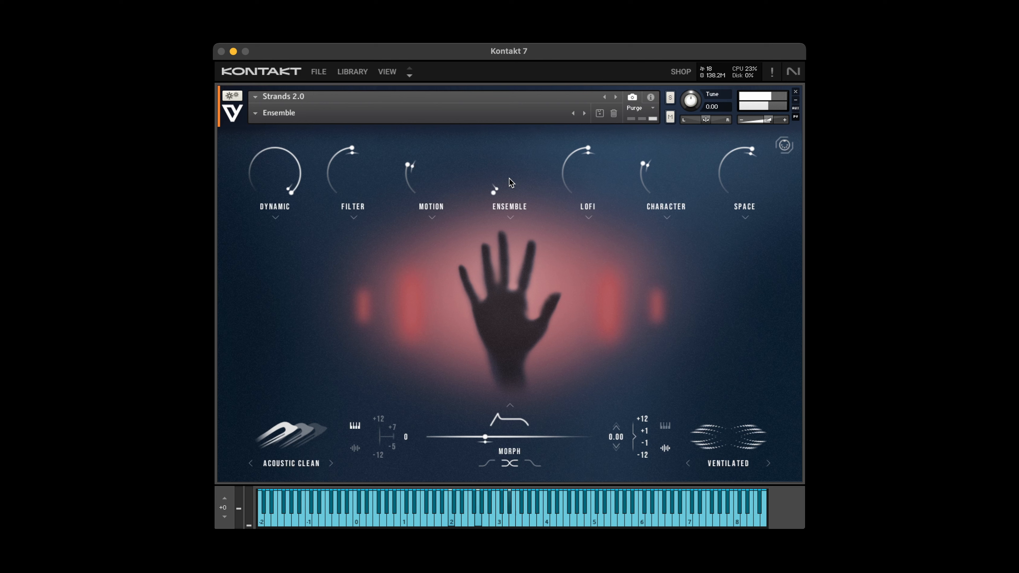
In the Ensemble patch, raise the Ensemble amount, set its Detune to about 16 % and adjust the Width.
{"action": "left_click_drag", "start_coordinate": [509, 178], "coordinate": [509, 143]}
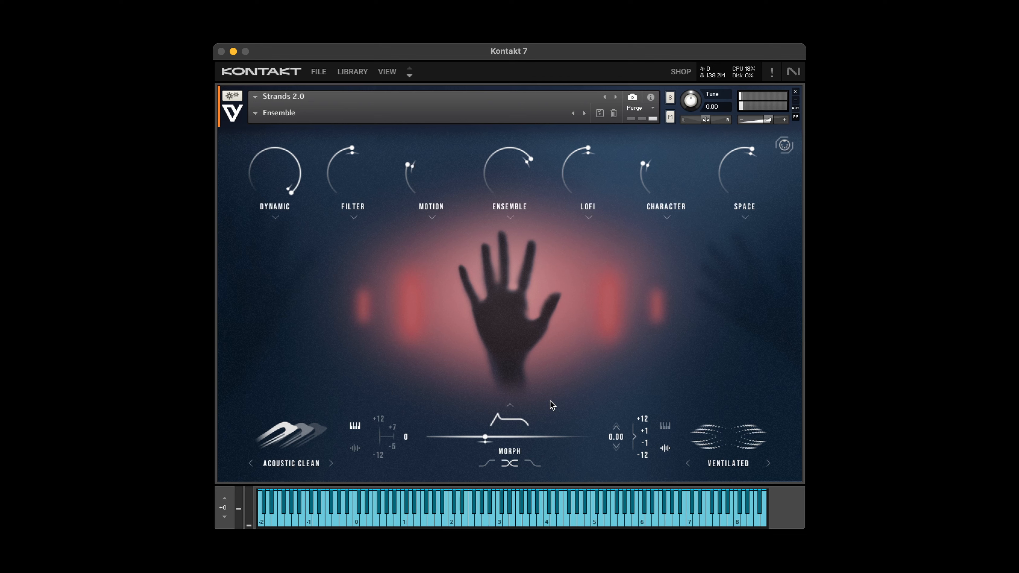
{"action": "left_click", "coordinate": [510, 208]}
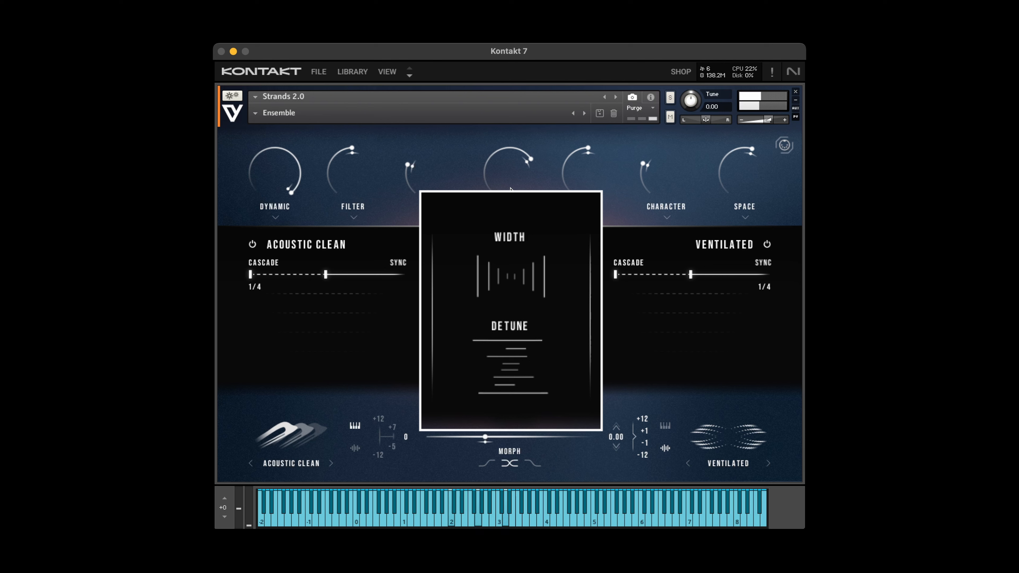
{"action": "mouse_move", "coordinate": [514, 361]}
{"action": "left_mouse_down"}
{"action": "mouse_move", "coordinate": [514, 293]}
{"action": "mouse_move", "coordinate": [513, 370]}
{"action": "left_mouse_up"}
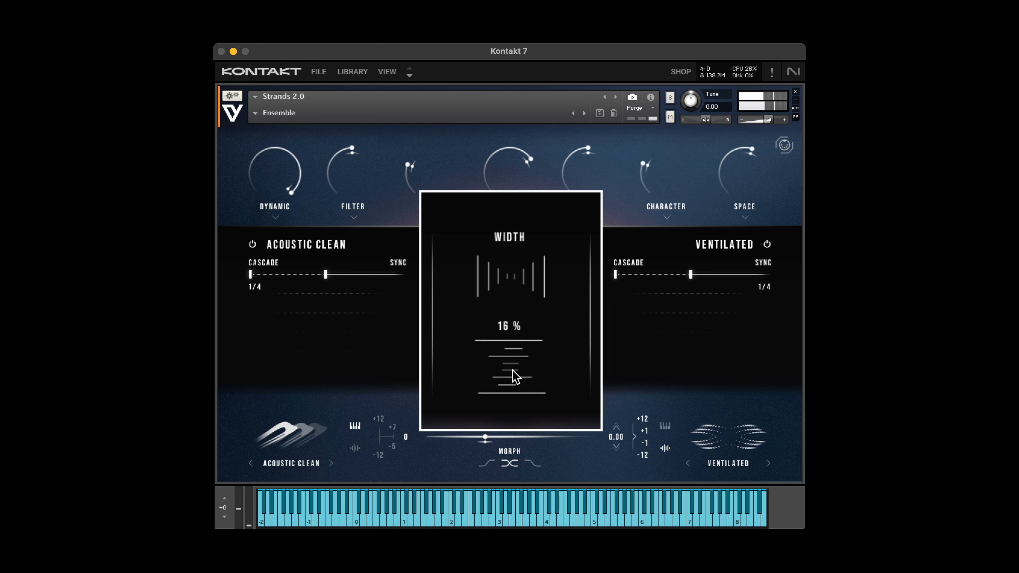
{"action": "mouse_move", "coordinate": [503, 294]}
{"action": "left_mouse_down"}
{"action": "mouse_move", "coordinate": [503, 194]}
{"action": "mouse_move", "coordinate": [505, 268]}
{"action": "left_mouse_up"}
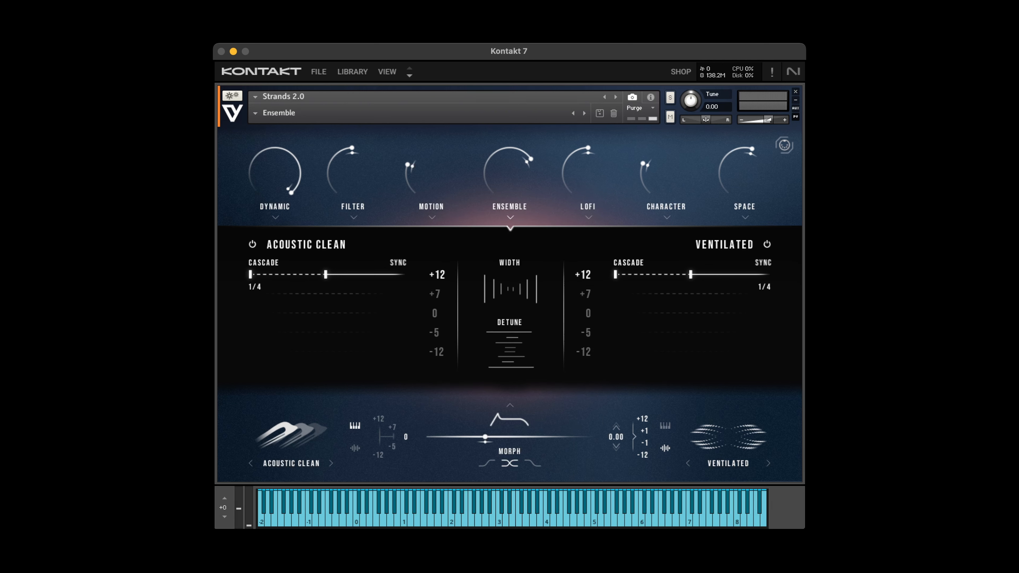
Morph fully to the Acoustic Clean layer and set its synced Cascade time to 1/4 D.
{"action": "left_click_drag", "start_coordinate": [483, 440], "coordinate": [412, 447]}
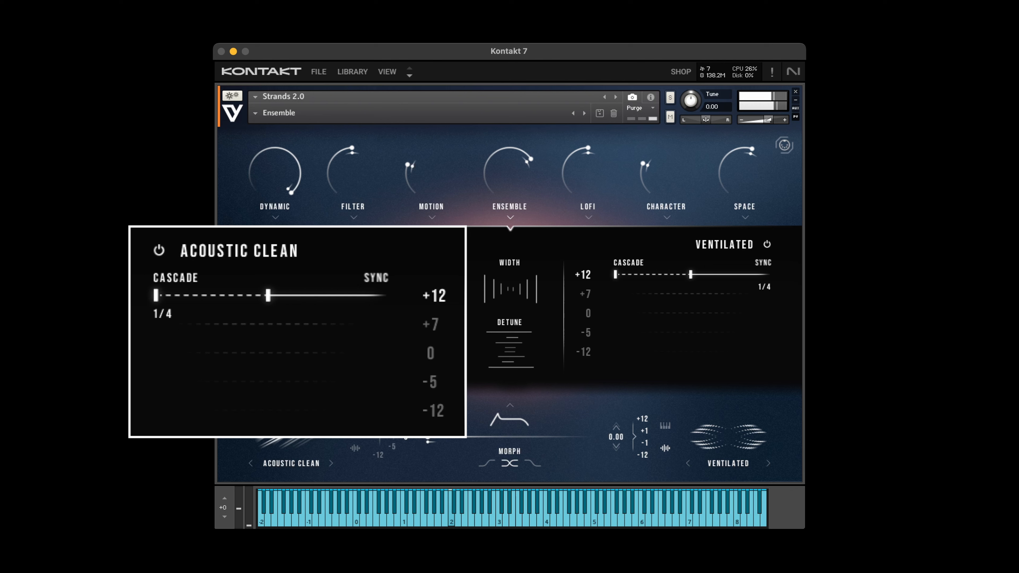
{"action": "left_click", "coordinate": [431, 418]}
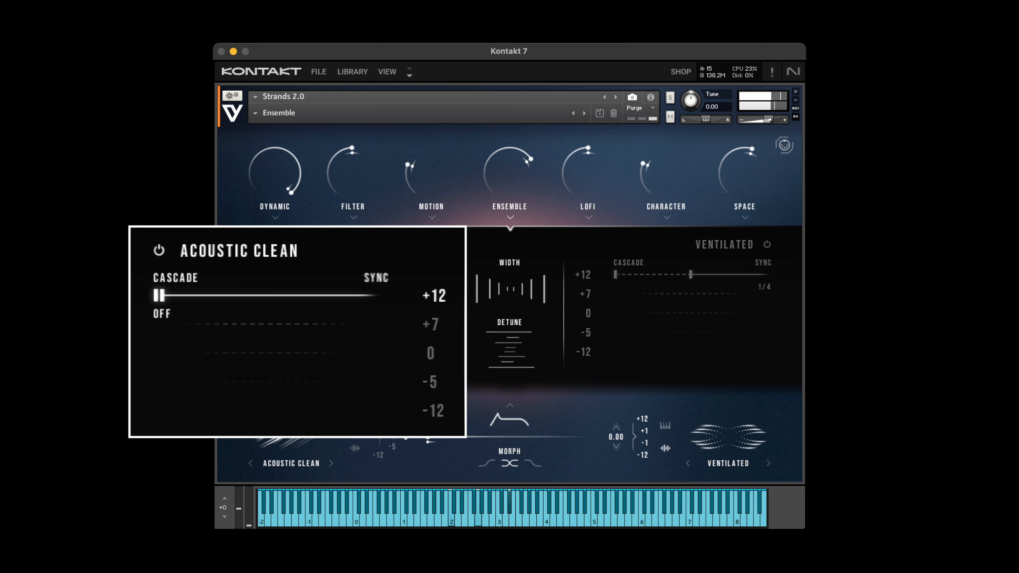
{"action": "left_click_drag", "start_coordinate": [165, 293], "coordinate": [308, 293]}
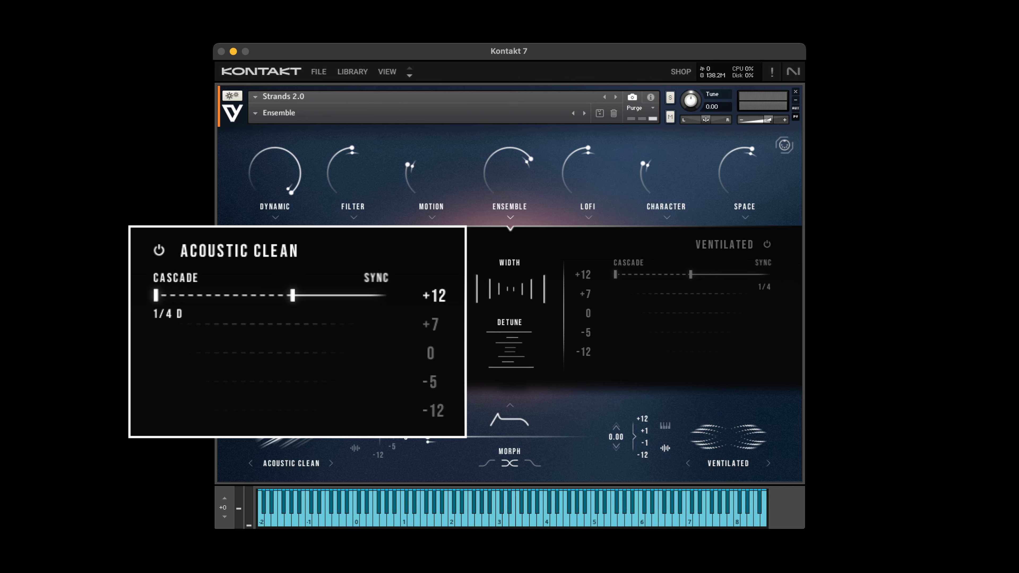
Turn off tempo sync for the Acoustic Clean Cascade, set its time to 436 ms and raise it further.
{"action": "left_click", "coordinate": [369, 277]}
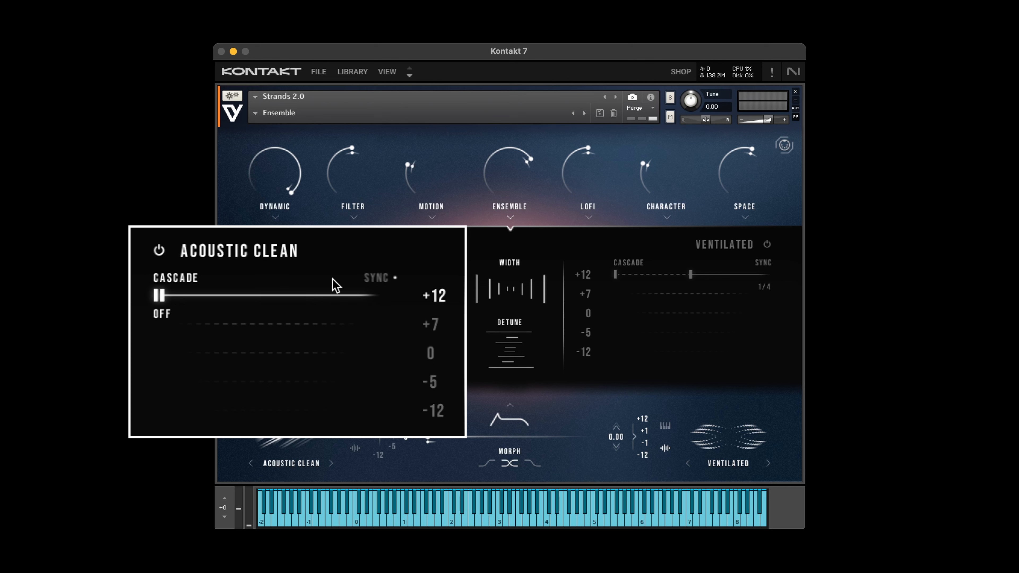
{"action": "left_click_drag", "start_coordinate": [169, 300], "coordinate": [220, 301]}
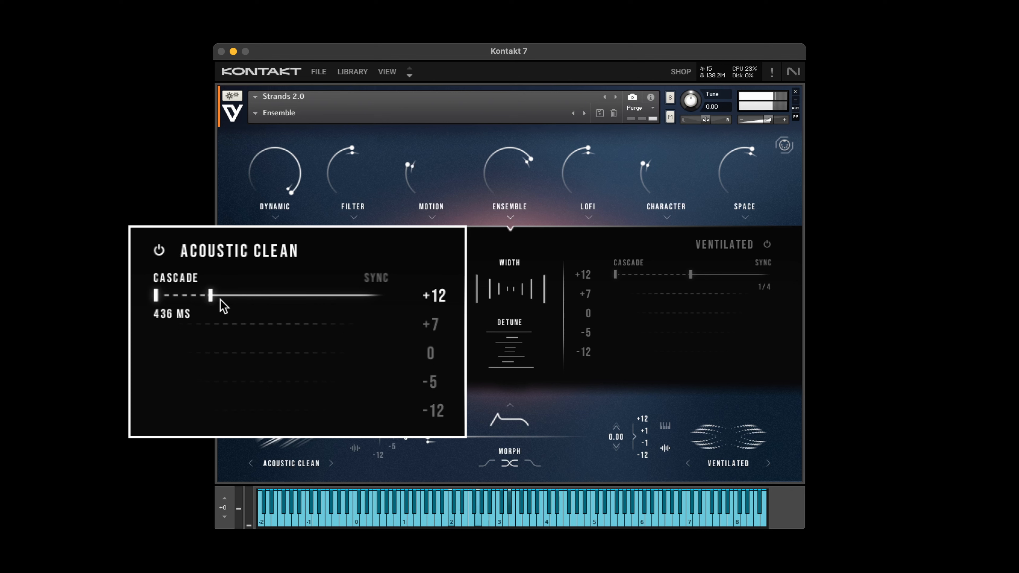
{"action": "left_click_drag", "start_coordinate": [219, 299], "coordinate": [389, 291]}
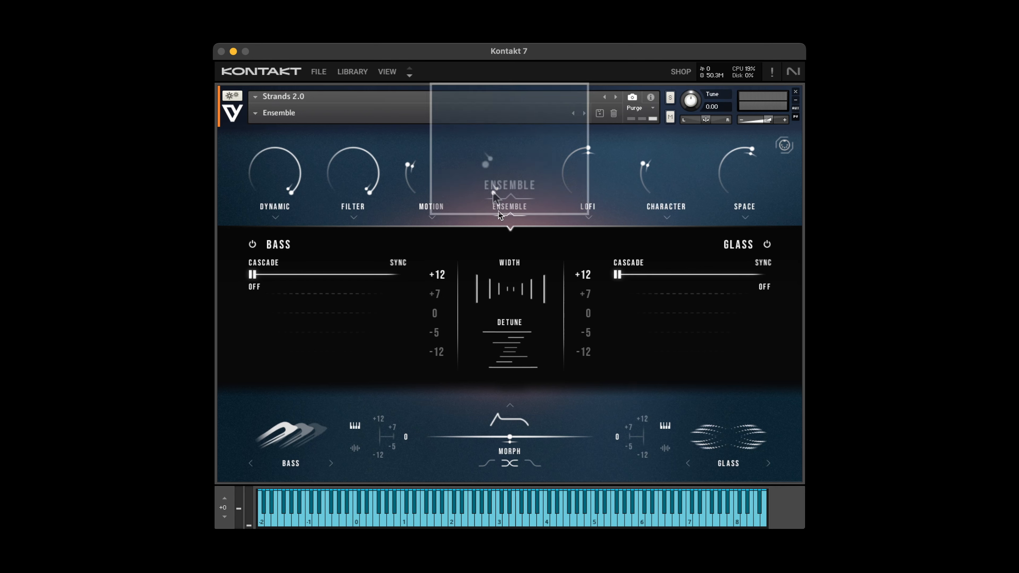
Sweep the Ensemble amount of the Bass and Glass patch back to 0 % and disable the effect on the Glass layer.
{"action": "left_click_drag", "start_coordinate": [498, 211], "coordinate": [498, 171]}
{"action": "left_click_drag", "start_coordinate": [520, 70], "coordinate": [517, 161]}
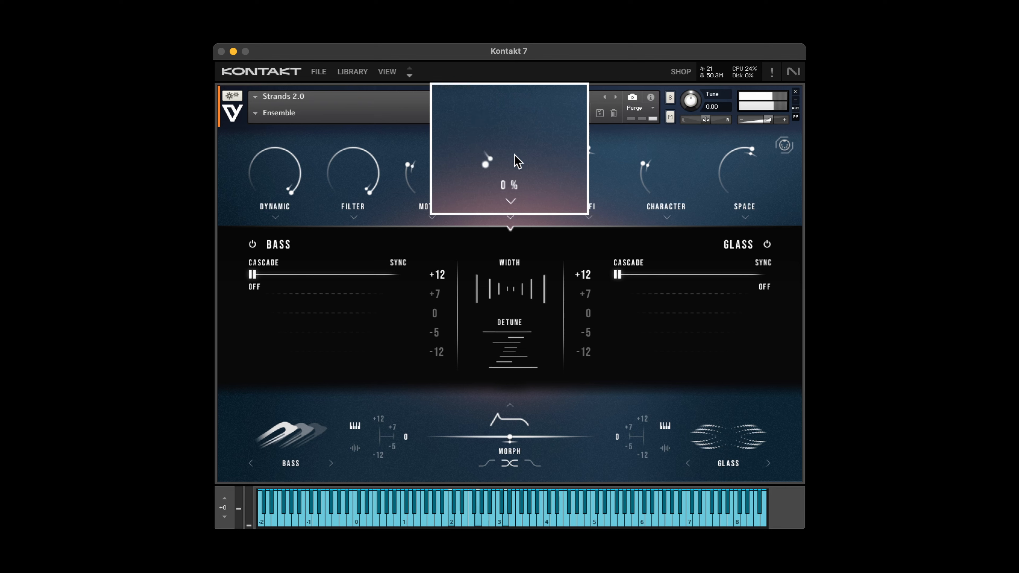
{"action": "left_click", "coordinate": [767, 244]}
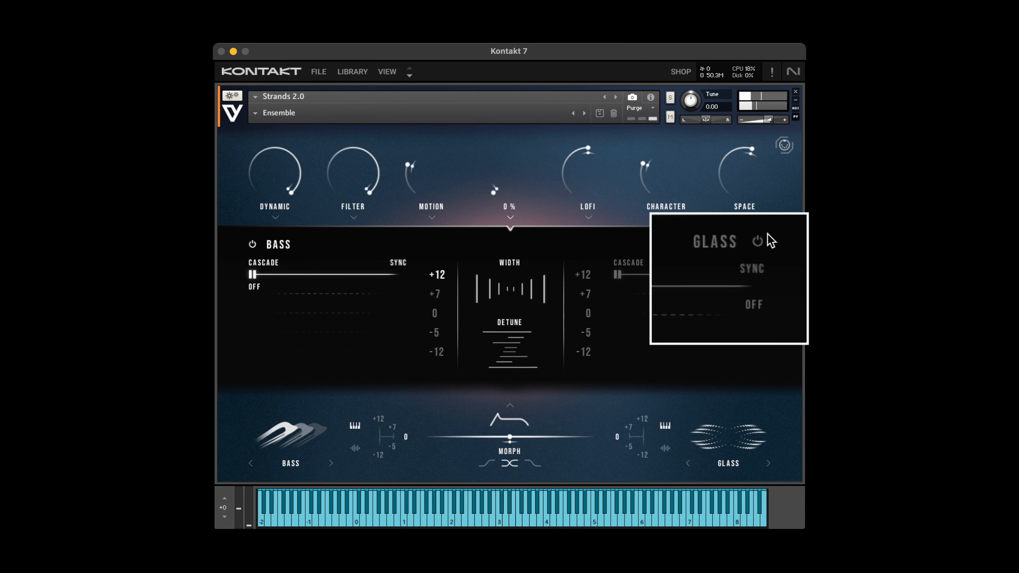
Sweep the Ensemble amount up and down with only Bass affected, and raise it in the Motion Tricks patch.
{"action": "left_click_drag", "start_coordinate": [504, 191], "coordinate": [509, 179]}
{"action": "left_click_drag", "start_coordinate": [506, 113], "coordinate": [510, 188]}
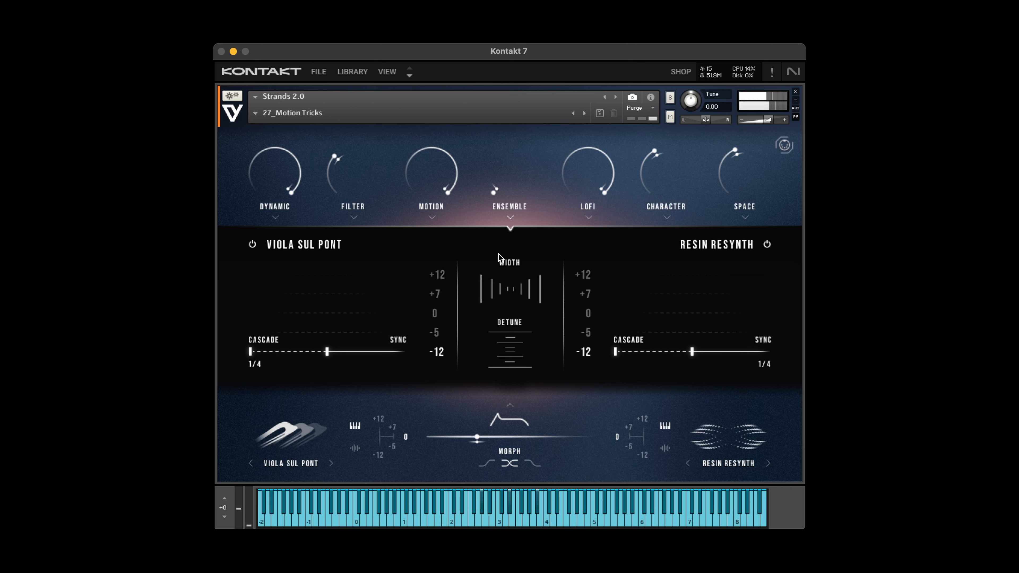
{"action": "left_click_drag", "start_coordinate": [492, 187], "coordinate": [511, 26]}
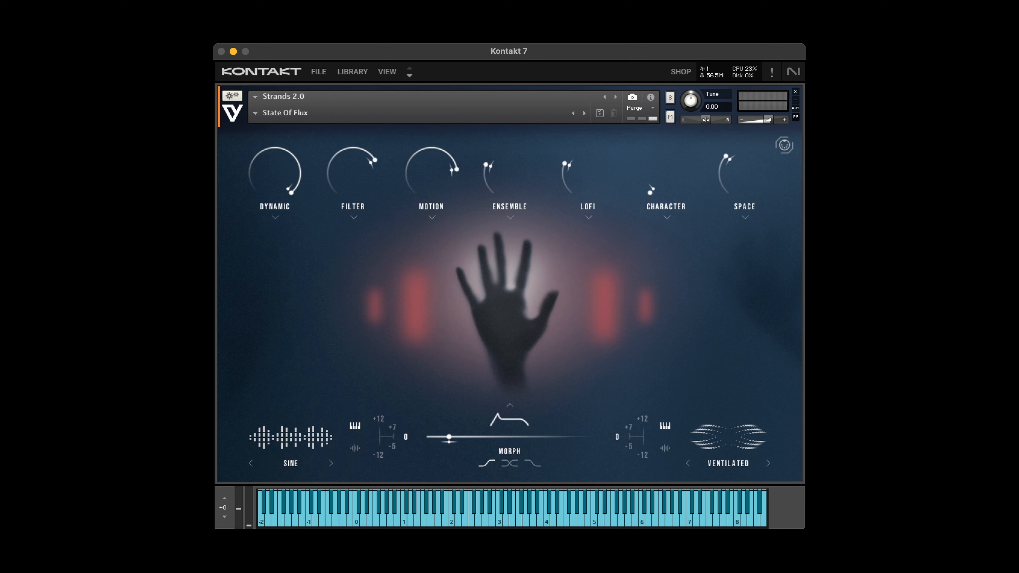
Raise the Character amount of the State Of Flux patch to 41 % and open the Character settings.
{"action": "left_click", "coordinate": [667, 217]}
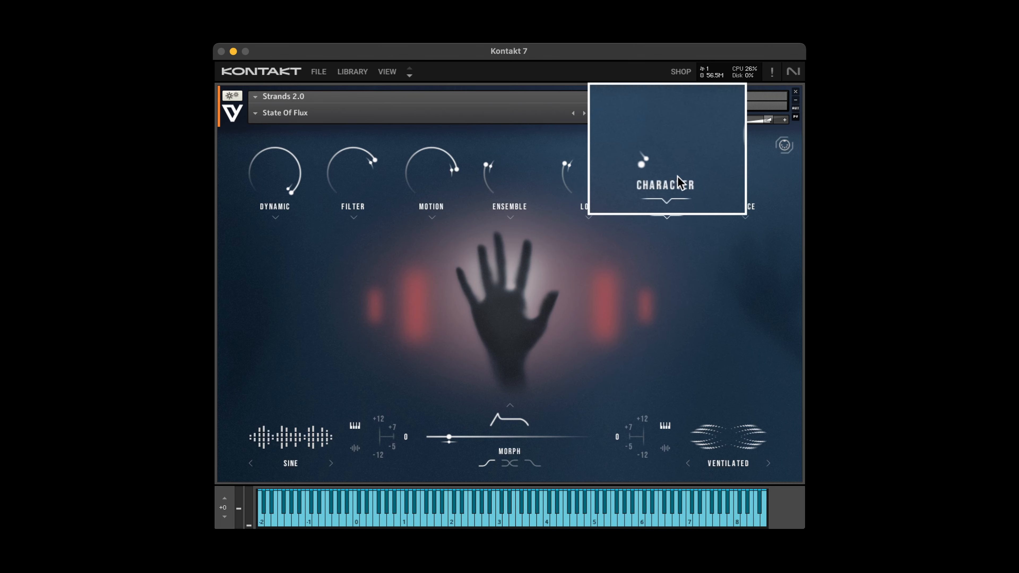
{"action": "left_click_drag", "start_coordinate": [671, 160], "coordinate": [678, 89]}
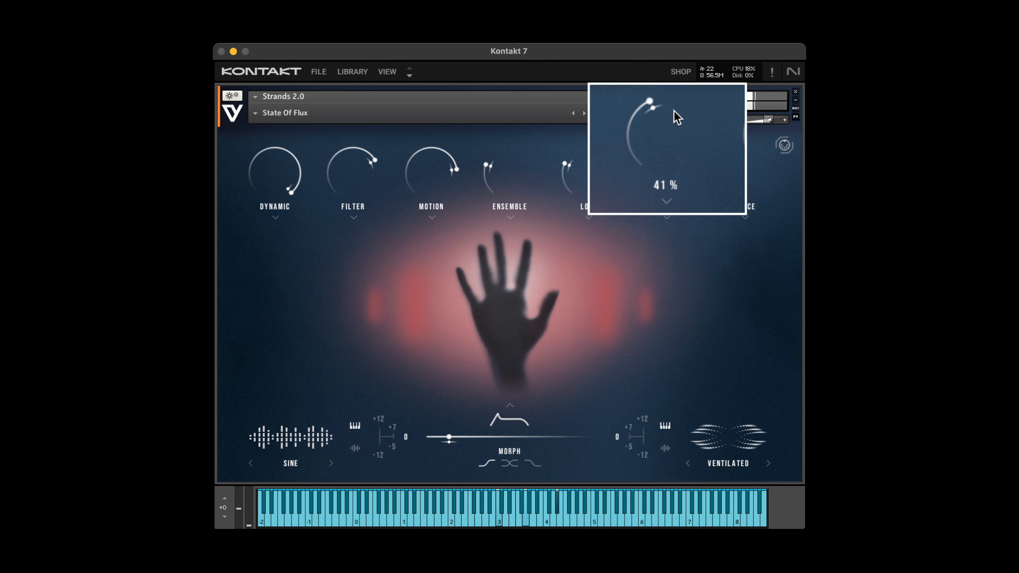
{"action": "left_click", "coordinate": [668, 213]}
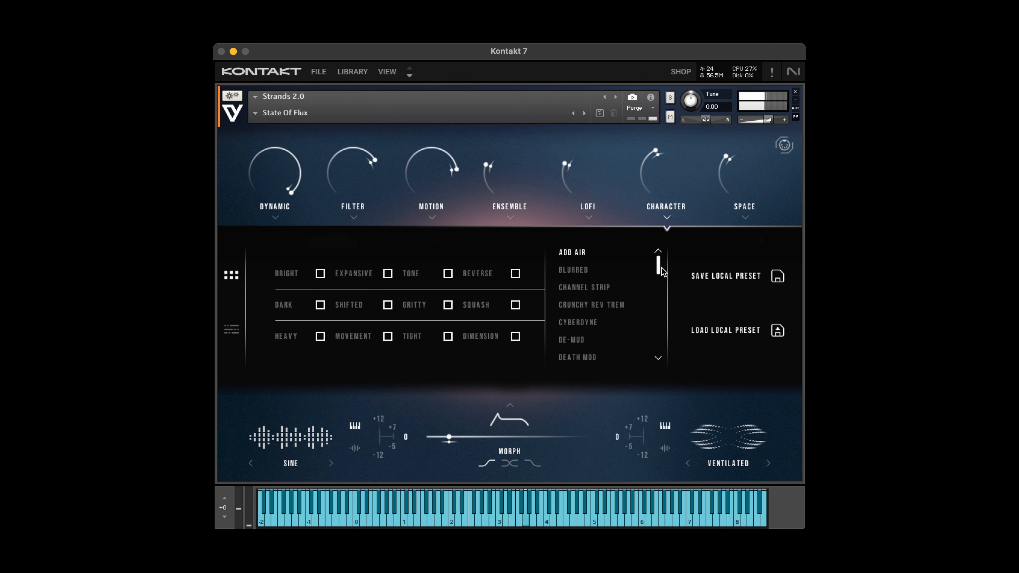
Choose the Gravity Shimmer Character preset and raise the Character amount to maximum.
{"action": "left_click_drag", "start_coordinate": [661, 273], "coordinate": [647, 303]}
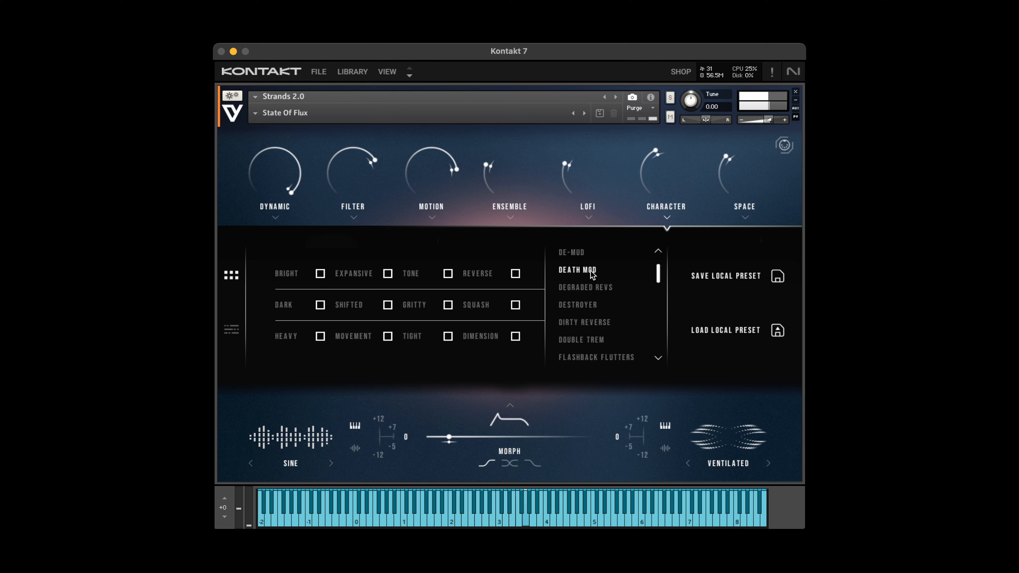
{"action": "scroll", "coordinate": [658, 277], "scroll_direction": "down", "scroll_amount": 6}
{"action": "left_click_drag", "start_coordinate": [651, 265], "coordinate": [651, 268]}
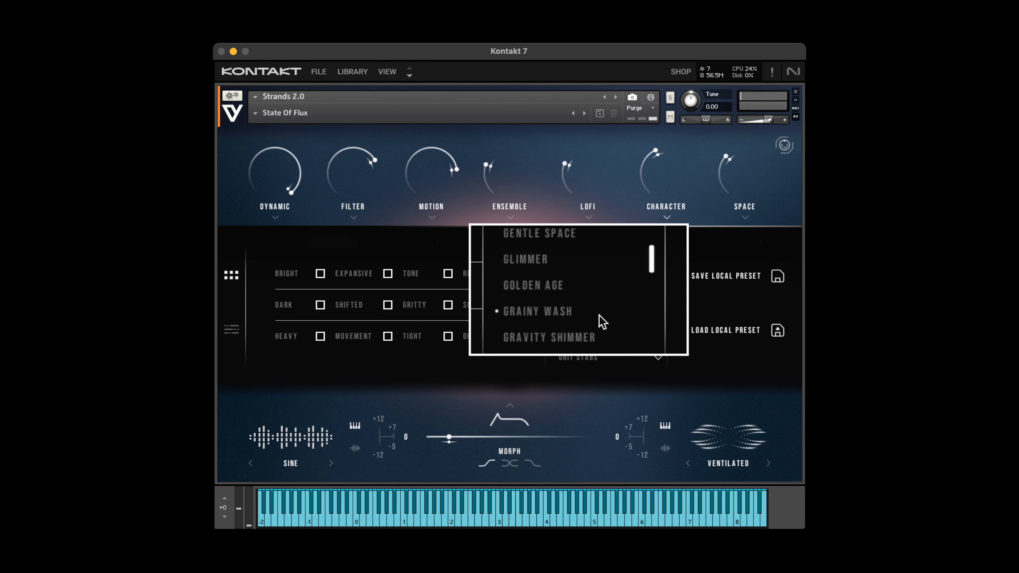
{"action": "left_click", "coordinate": [568, 342]}
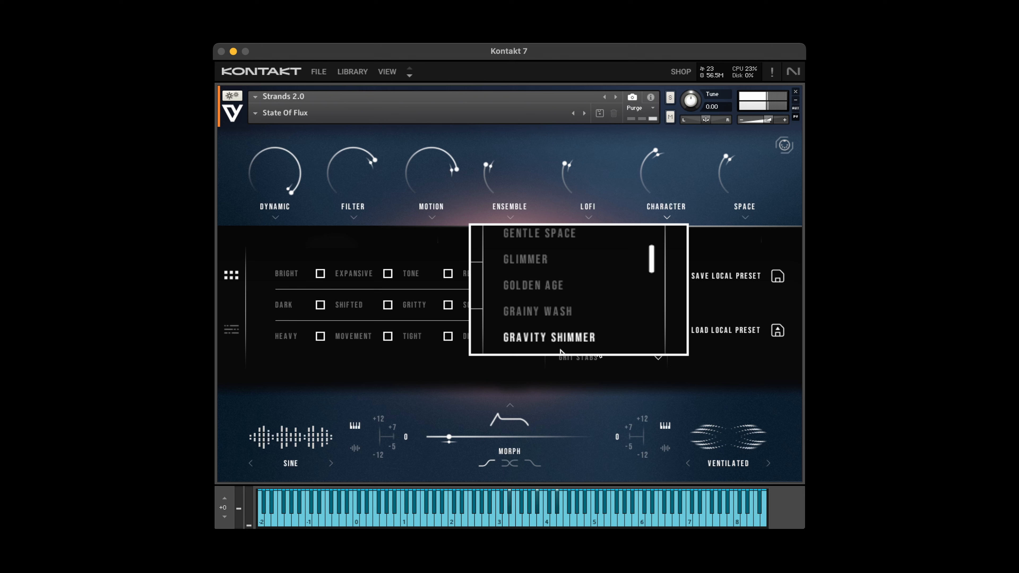
{"action": "left_click_drag", "start_coordinate": [671, 166], "coordinate": [670, 86]}
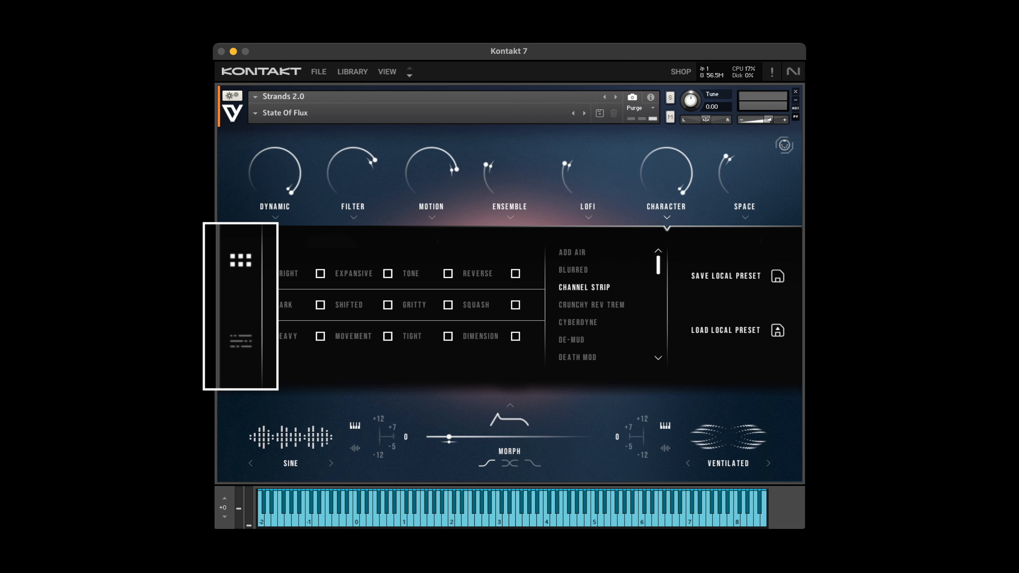
Show the Character effect chain and replace the Mid-EQ in the first slot with Blur.
{"action": "left_click", "coordinate": [255, 343]}
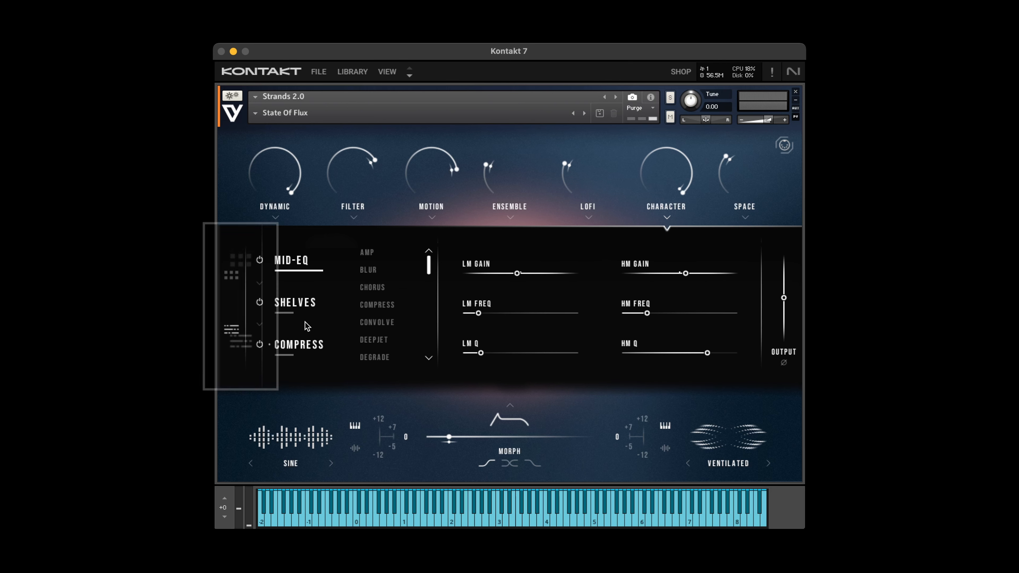
{"action": "left_click_drag", "start_coordinate": [428, 266], "coordinate": [444, 239]}
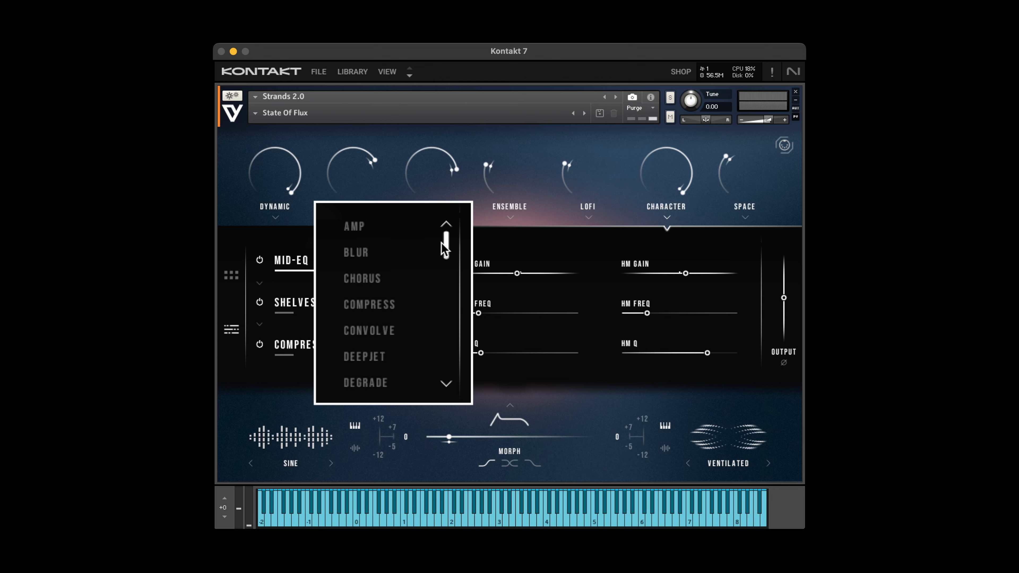
{"action": "left_click", "coordinate": [372, 253]}
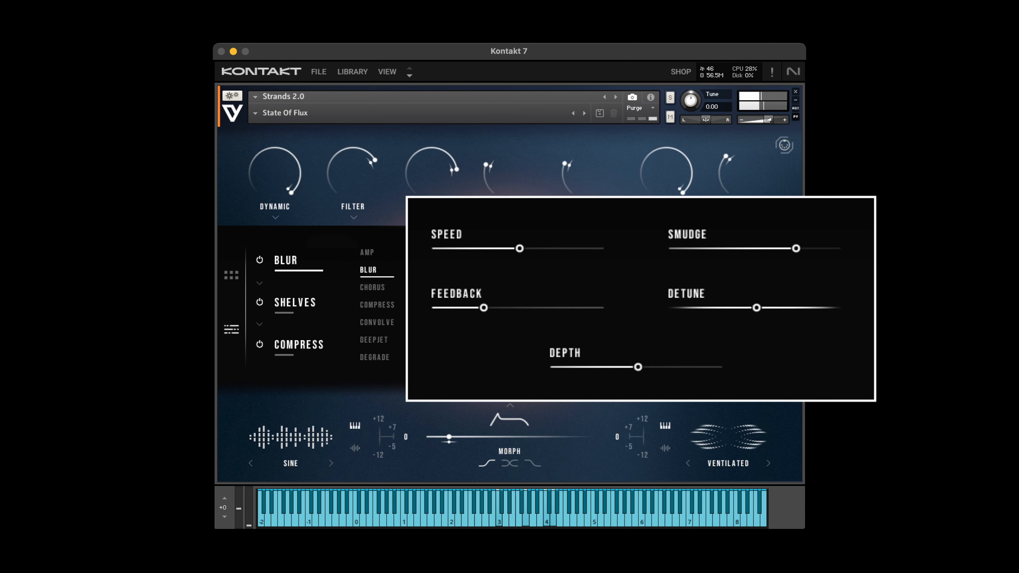
Adjust the Blur effect: Smudge to 93 %, higher Detune, Depth and Feedback, and a low Speed.
{"action": "left_click_drag", "start_coordinate": [530, 253], "coordinate": [648, 256]}
{"action": "left_click_drag", "start_coordinate": [765, 310], "coordinate": [815, 314]}
{"action": "left_click_drag", "start_coordinate": [819, 252], "coordinate": [851, 245]}
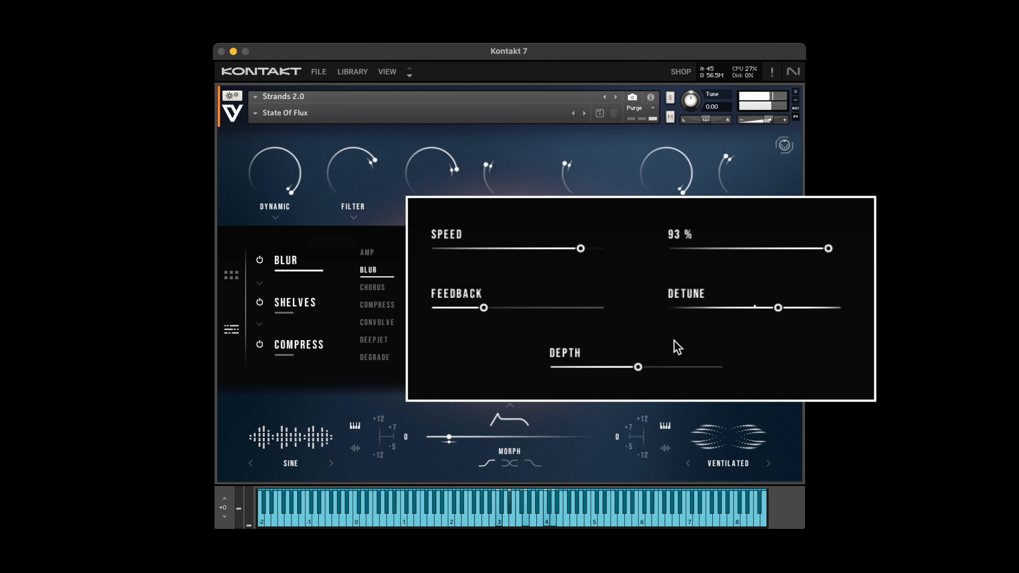
{"action": "left_click_drag", "start_coordinate": [640, 368], "coordinate": [658, 370]}
{"action": "left_click_drag", "start_coordinate": [485, 308], "coordinate": [570, 311]}
{"action": "left_click_drag", "start_coordinate": [578, 250], "coordinate": [402, 241]}
{"action": "left_click_drag", "start_coordinate": [469, 248], "coordinate": [466, 248]}
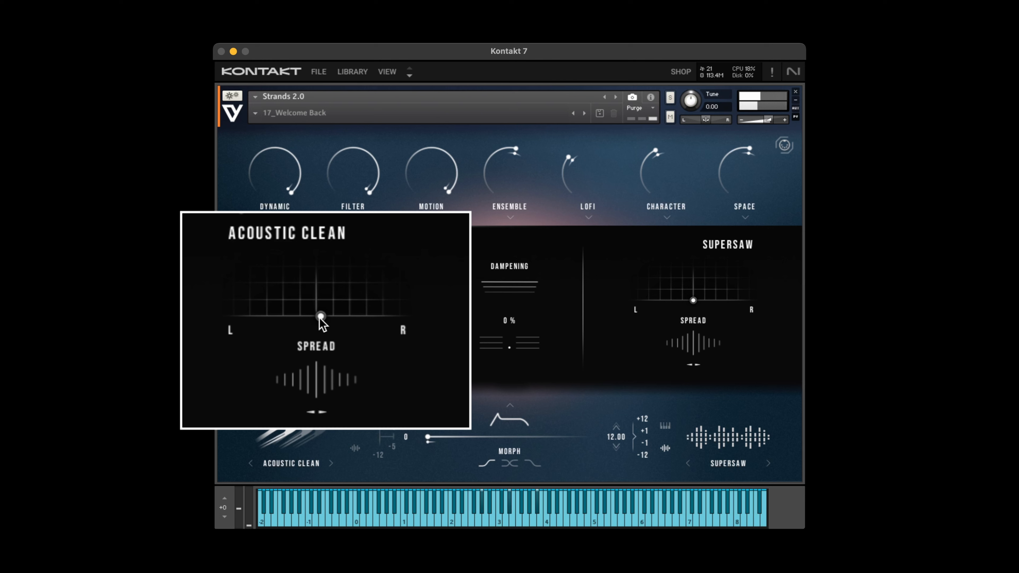
Adjust the Acoustic Clean position and spread in the Dynamic settings, then morph toward the centre and adjust the Supersaw layer.
{"action": "mouse_move", "coordinate": [319, 318]}
{"action": "left_mouse_down"}
{"action": "mouse_move", "coordinate": [282, 292]}
{"action": "mouse_move", "coordinate": [240, 302]}
{"action": "mouse_move", "coordinate": [391, 317]}
{"action": "mouse_move", "coordinate": [414, 311]}
{"action": "mouse_move", "coordinate": [419, 289]}
{"action": "mouse_move", "coordinate": [399, 270]}
{"action": "mouse_move", "coordinate": [319, 274]}
{"action": "mouse_move", "coordinate": [315, 320]}
{"action": "left_mouse_up"}
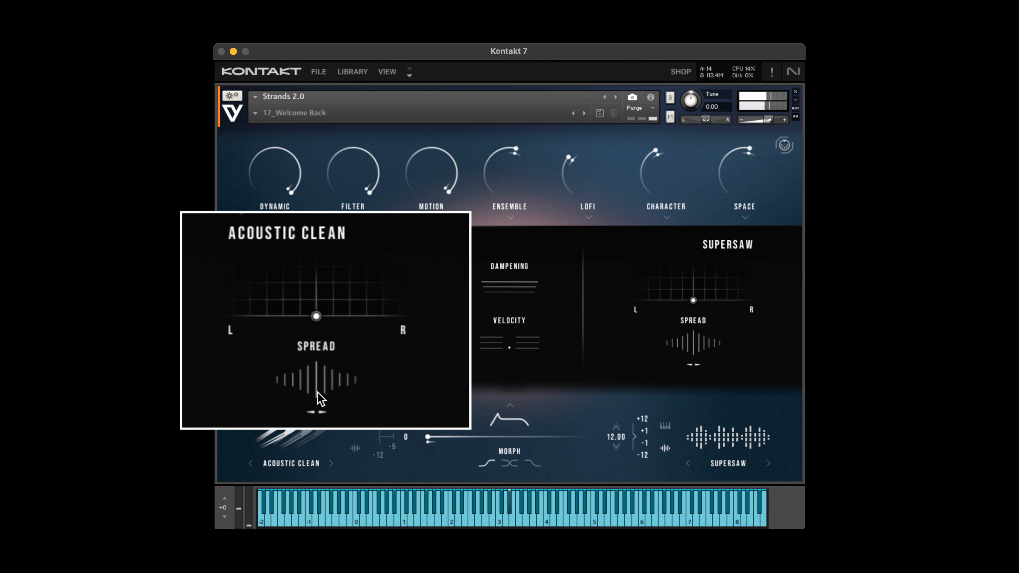
{"action": "left_click_drag", "start_coordinate": [317, 392], "coordinate": [358, 382]}
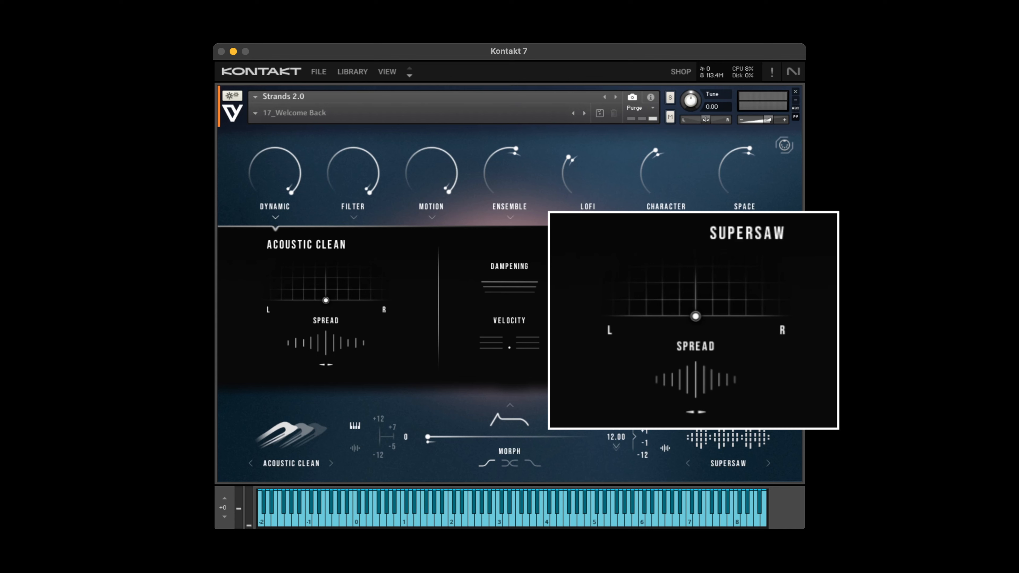
{"action": "left_click_drag", "start_coordinate": [428, 437], "coordinate": [515, 441]}
{"action": "left_click_drag", "start_coordinate": [716, 359], "coordinate": [703, 187]}
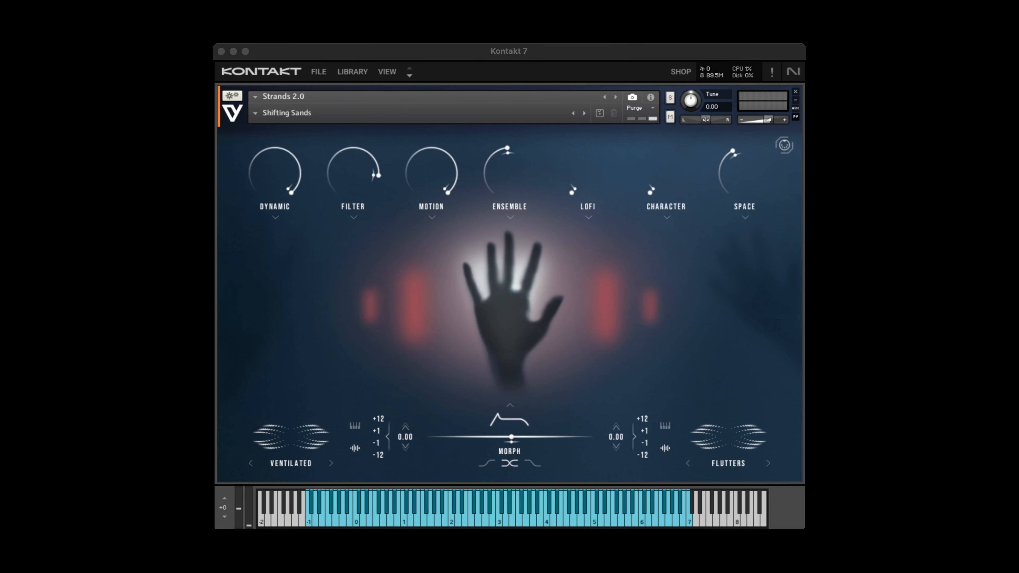
Open the source browser for the Ventilated layer and try Resin Resynth, Stressed and Flutters as its sound.
{"action": "left_click", "coordinate": [286, 443]}
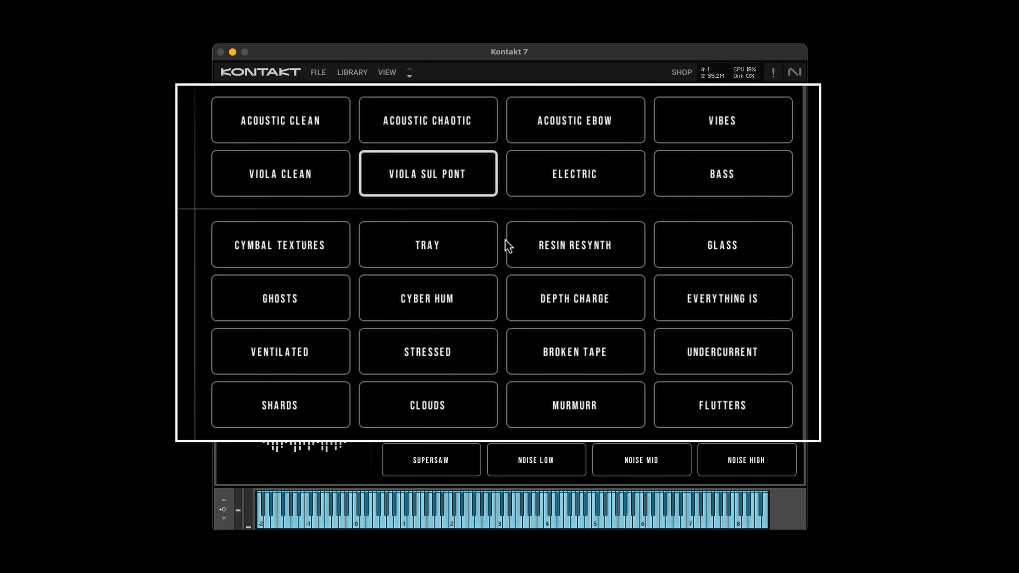
{"action": "left_click", "coordinate": [603, 252]}
{"action": "left_click", "coordinate": [434, 352]}
{"action": "left_click", "coordinate": [730, 399]}
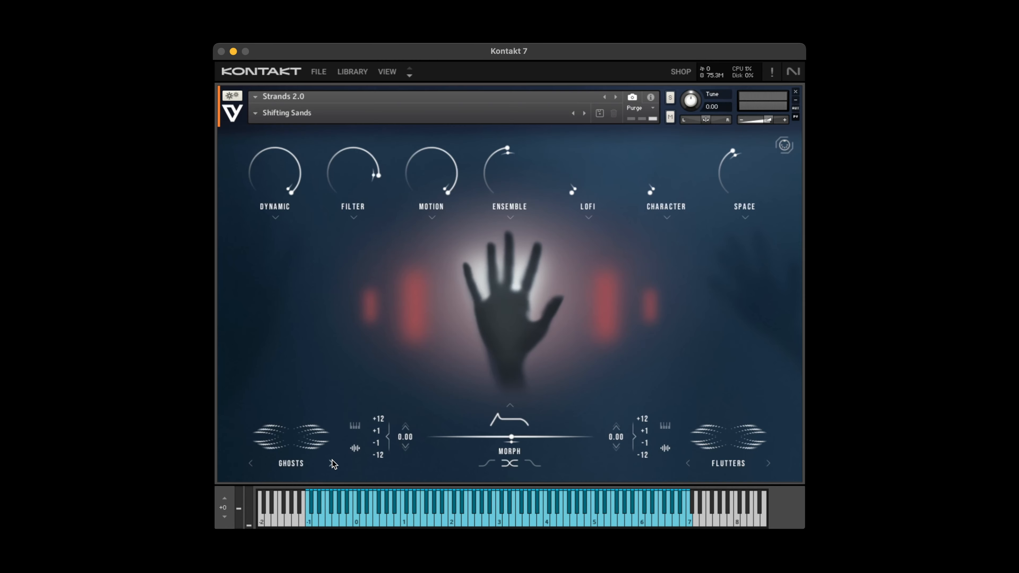
Step through the following four sound sources for the first layer.
{"action": "left_click", "coordinate": [332, 464]}
{"action": "left_click", "coordinate": [333, 464]}
{"action": "left_click", "coordinate": [332, 464]}
{"action": "left_click", "coordinate": [332, 463]}
Switch the Ventilated layer to keyboard pitch mode with a transposition of 0.
{"action": "left_click", "coordinate": [342, 419]}
{"action": "left_click", "coordinate": [394, 422]}
{"action": "left_click", "coordinate": [413, 435]}
View the Filter settings of the Ventilated and Flutters layers and close them.
{"action": "left_click", "coordinate": [354, 217]}
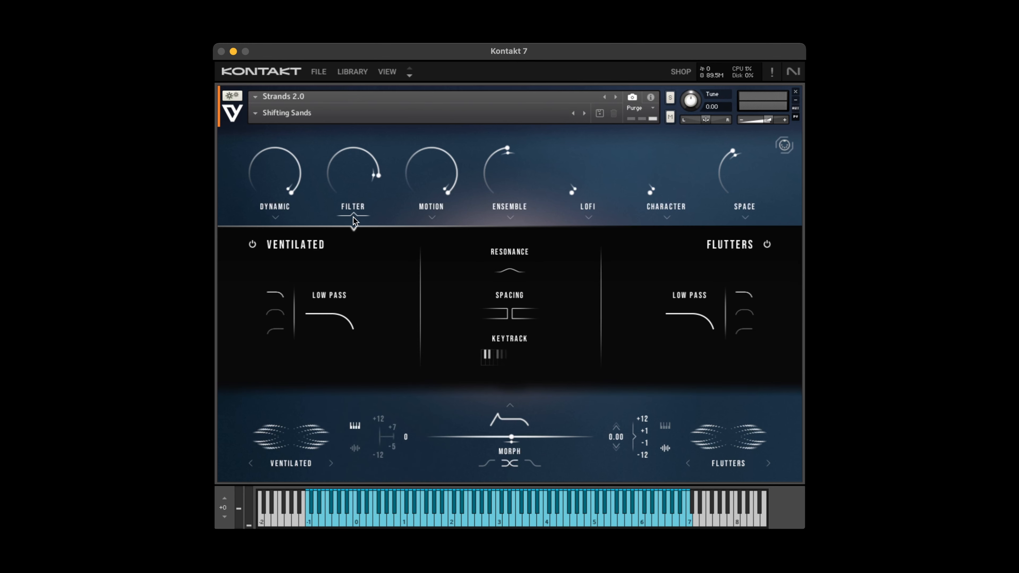
{"action": "left_click", "coordinate": [353, 217]}
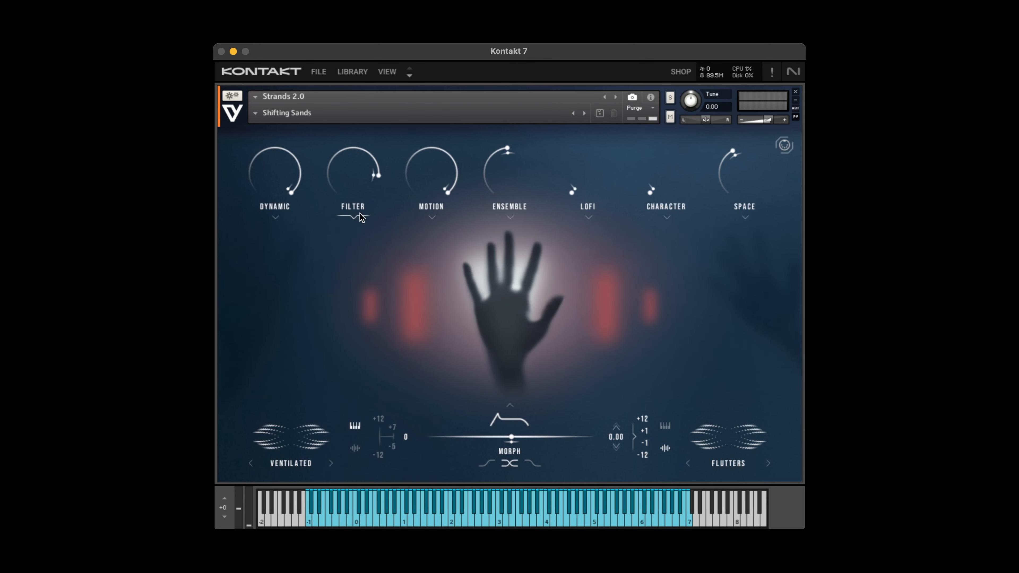
{"action": "left_click", "coordinate": [351, 72]}
{"action": "scroll", "coordinate": [797, 249], "scroll_direction": "down", "scroll_amount": 8}
{"action": "scroll", "coordinate": [812, 387], "scroll_direction": "down", "scroll_amount": 10}
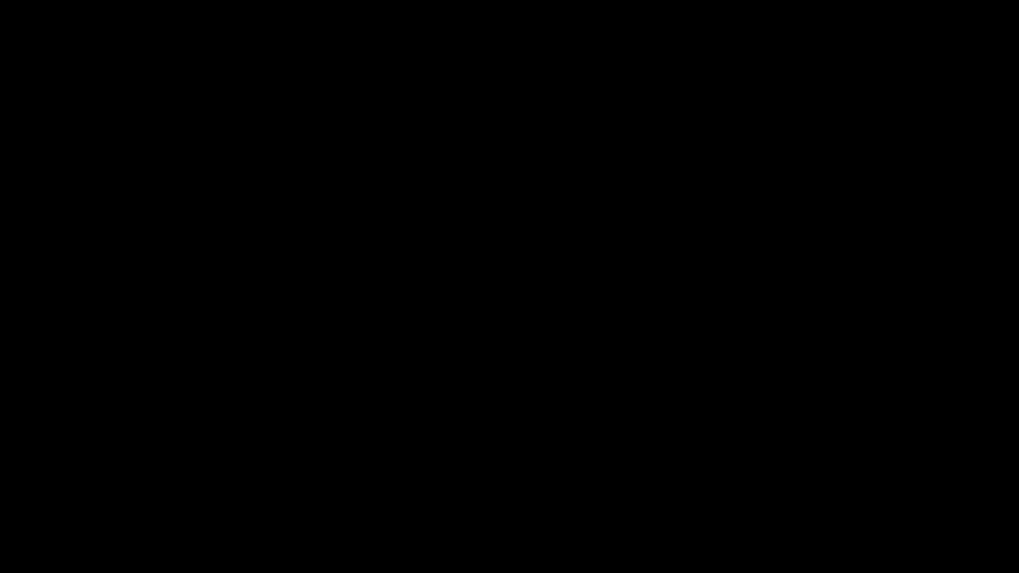